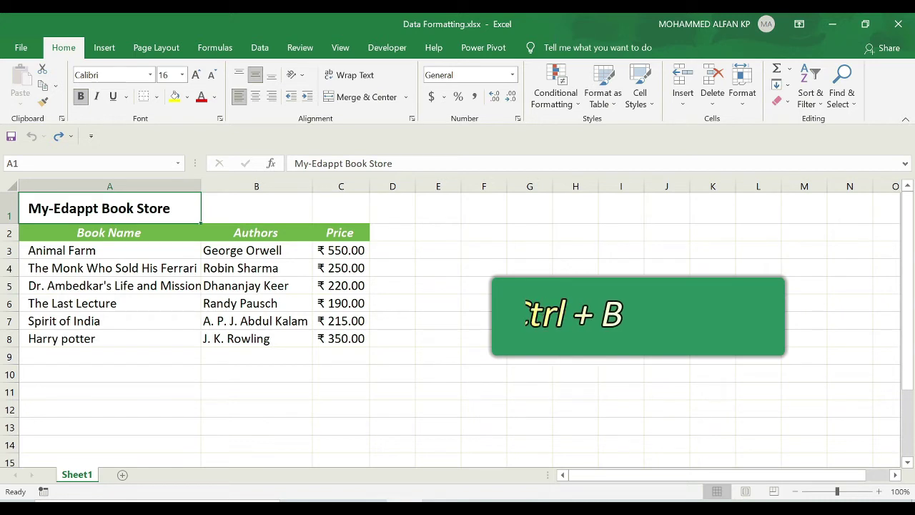
# Step: Toggle bold off and back on for the title in cell A1, and try italic formatting before undoing it
pyautogui.hotkey('ctrl', 'b')
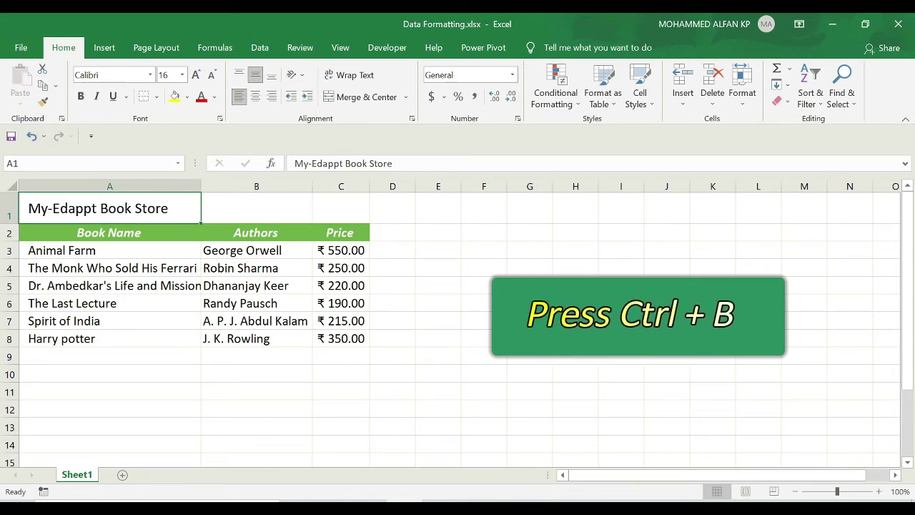
pyautogui.hotkey('ctrl', 'b')
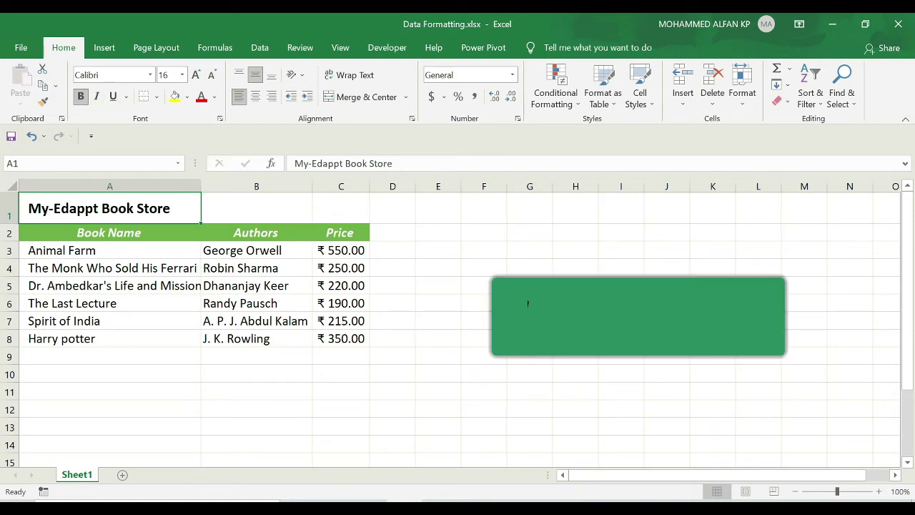
pyautogui.hotkey('ctrl', 'i')
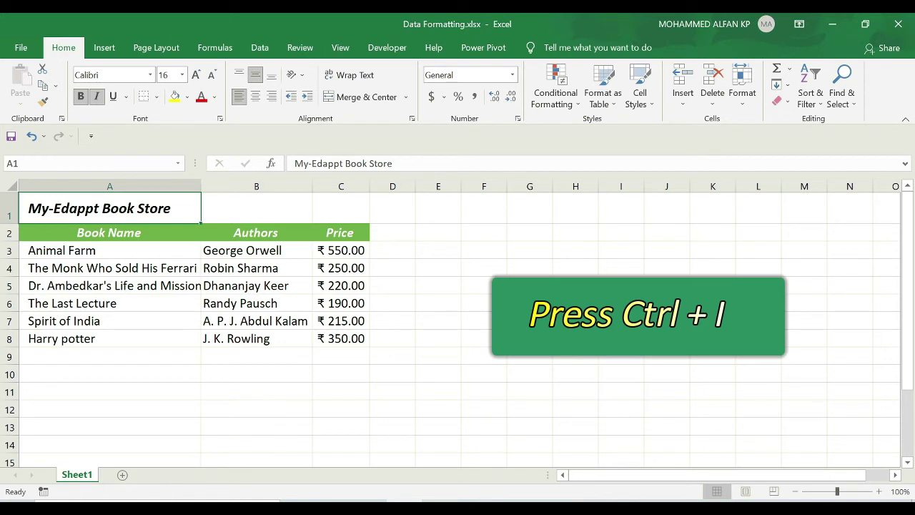
pyautogui.hotkey('ctrl', 'z')
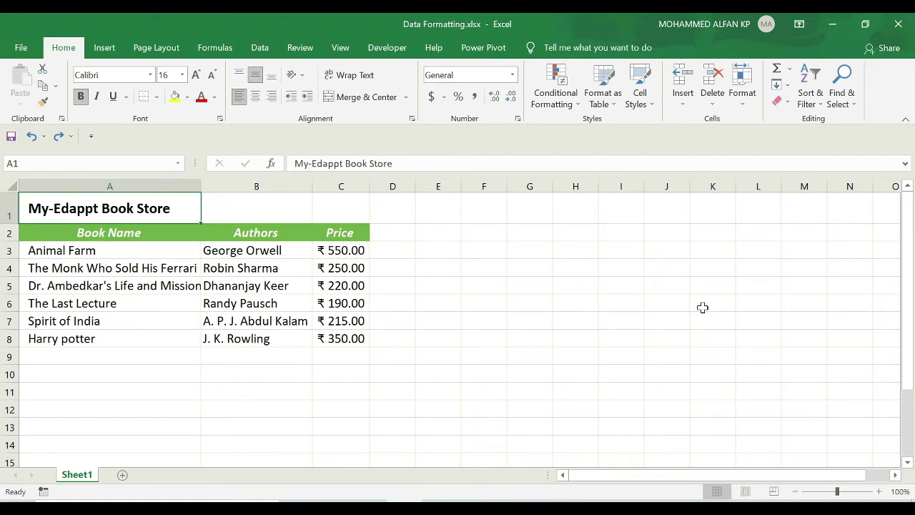
# Step: Underline the My-Edappt Book Store title in cell A1
pyautogui.hotkey('ctrl', 'u')
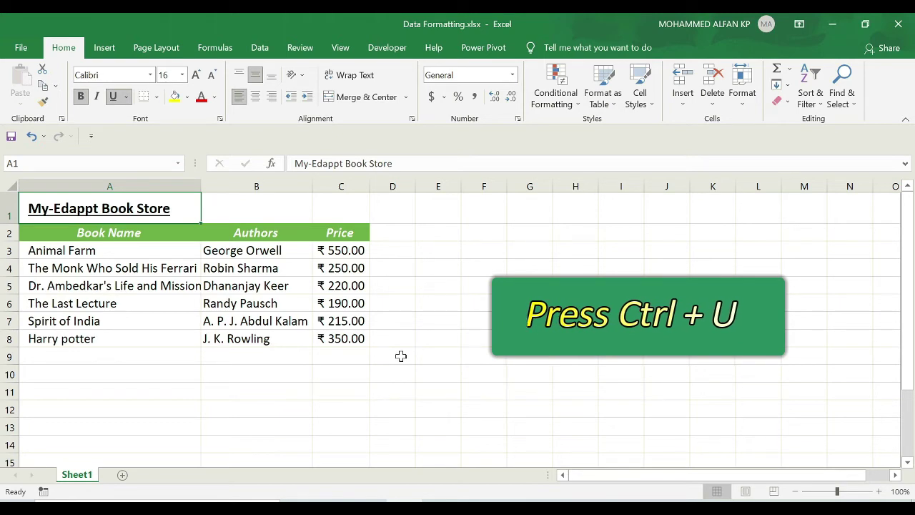
# Step: Apply All Borders to the book table in A2:C8
pyautogui.click(99, 233)
pyautogui.moveTo(100, 233); pyautogui.dragTo(331, 340)
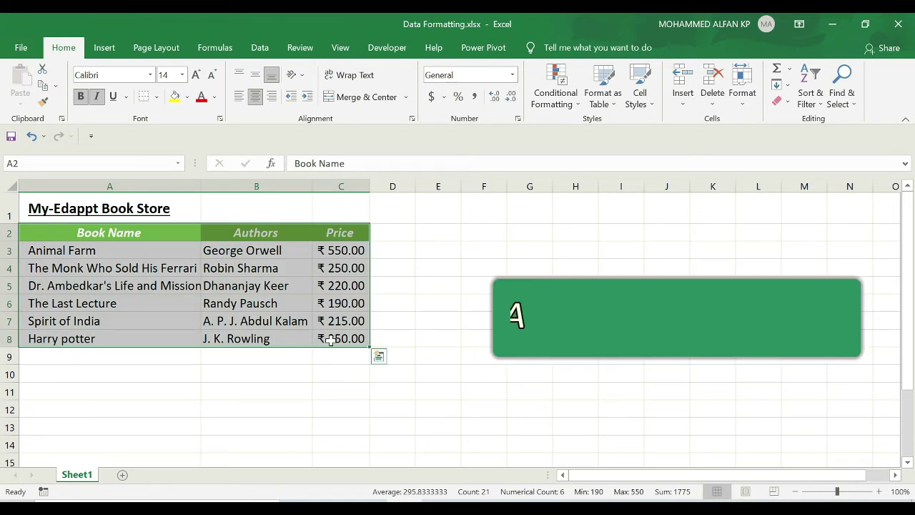
pyautogui.press('alt')
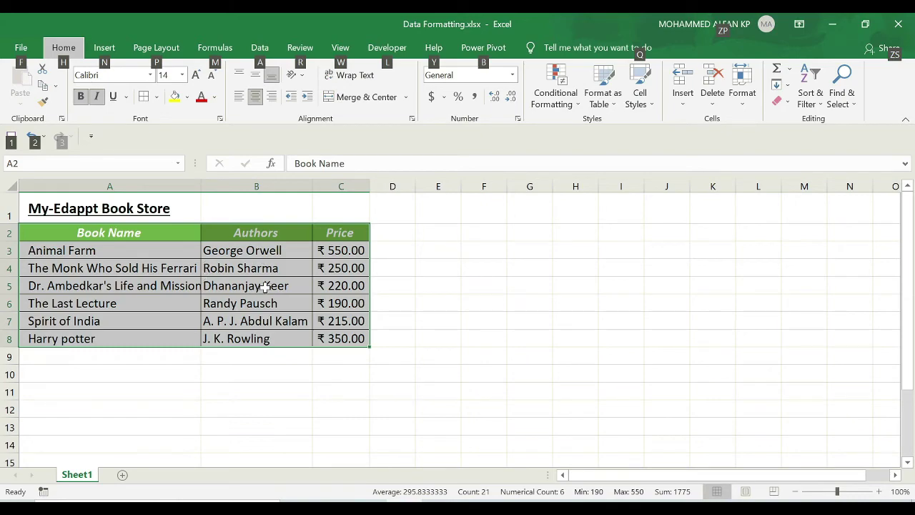
pyautogui.press('h')
pyautogui.press('b')
pyautogui.press('a')
pyautogui.click(554, 342)
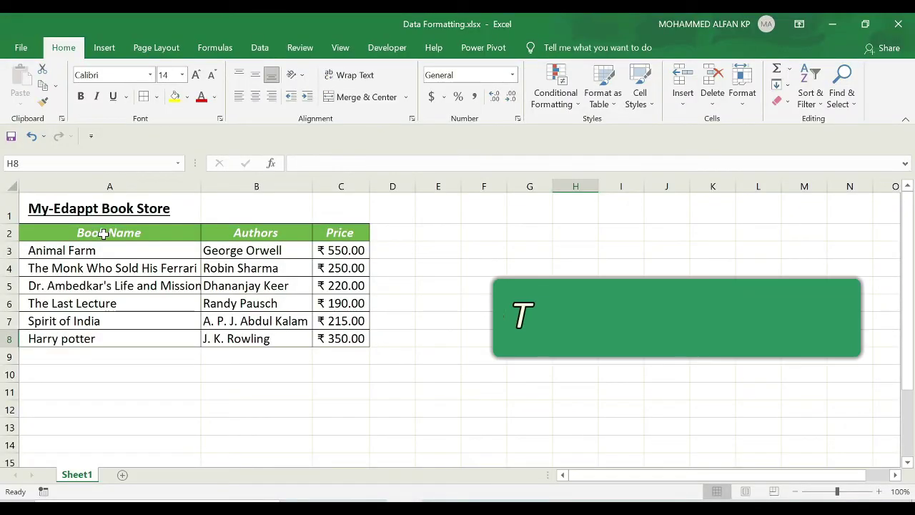
# Step: Add a thick outside border around the book table in A2:C8
pyautogui.moveTo(104, 233); pyautogui.dragTo(344, 333)
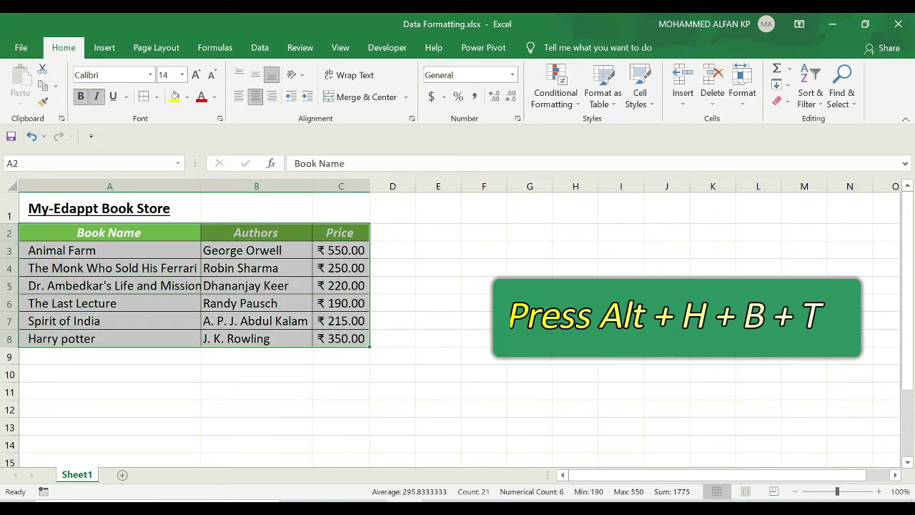
pyautogui.hotkey('alt', 'h')
pyautogui.press('b')
pyautogui.press('t')
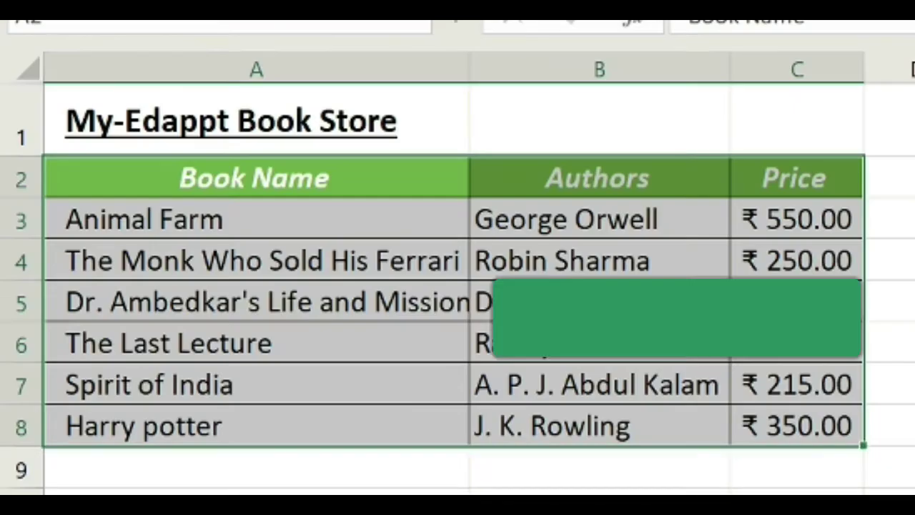
pyautogui.click(911, 301)
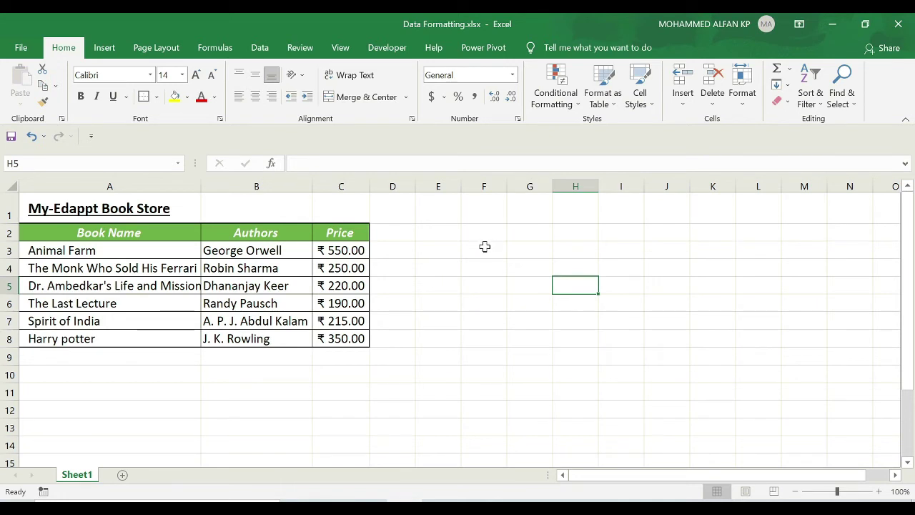
# Step: Apply All Borders and a thick outside border to the empty range F3:I7
pyautogui.moveTo(484, 247); pyautogui.dragTo(627, 314)
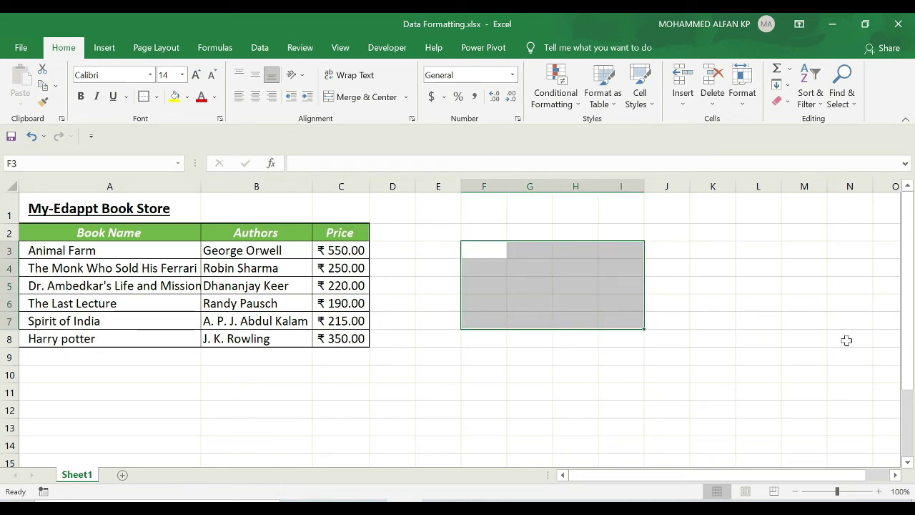
pyautogui.hotkey('alt', 'h')
pyautogui.press('b')
pyautogui.press('a')
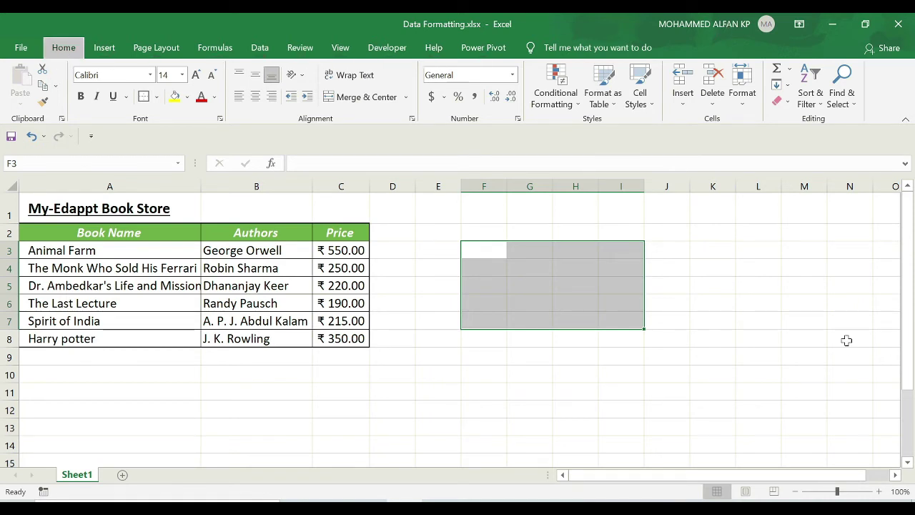
pyautogui.click(804, 338)
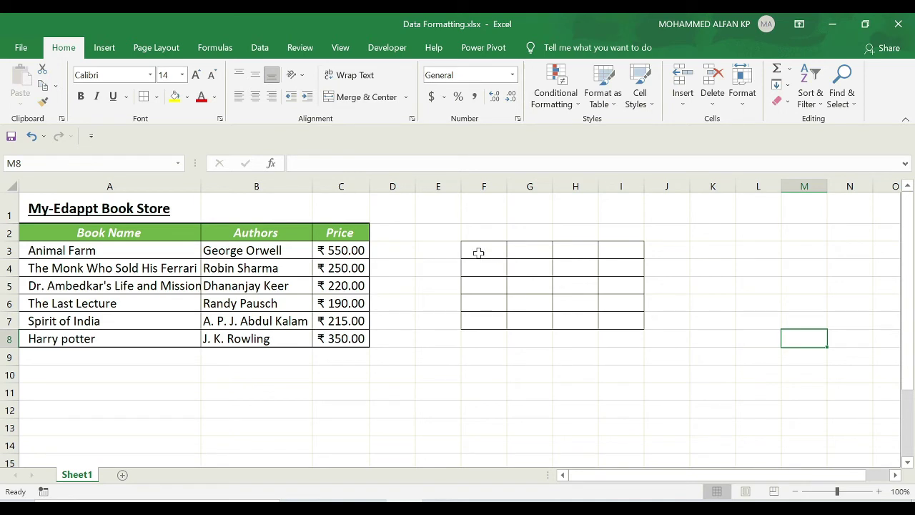
pyautogui.moveTo(476, 251); pyautogui.dragTo(619, 329)
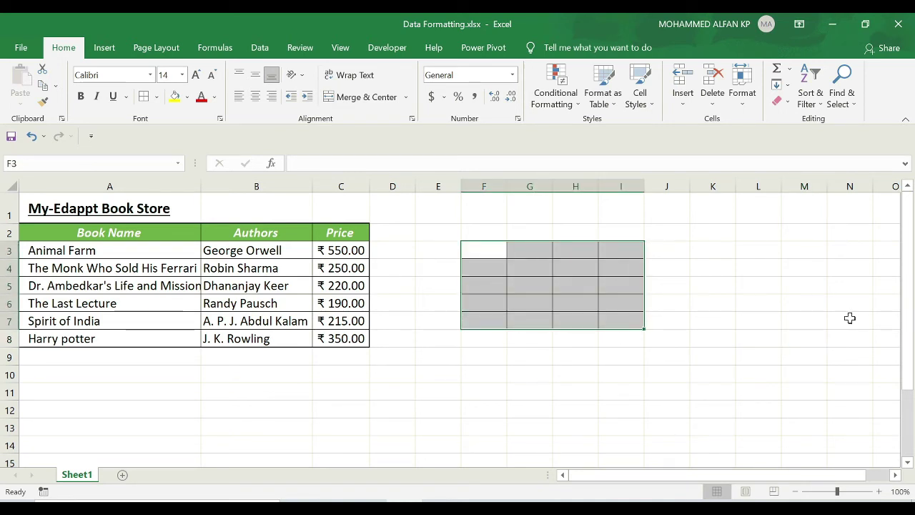
pyautogui.click(849, 318)
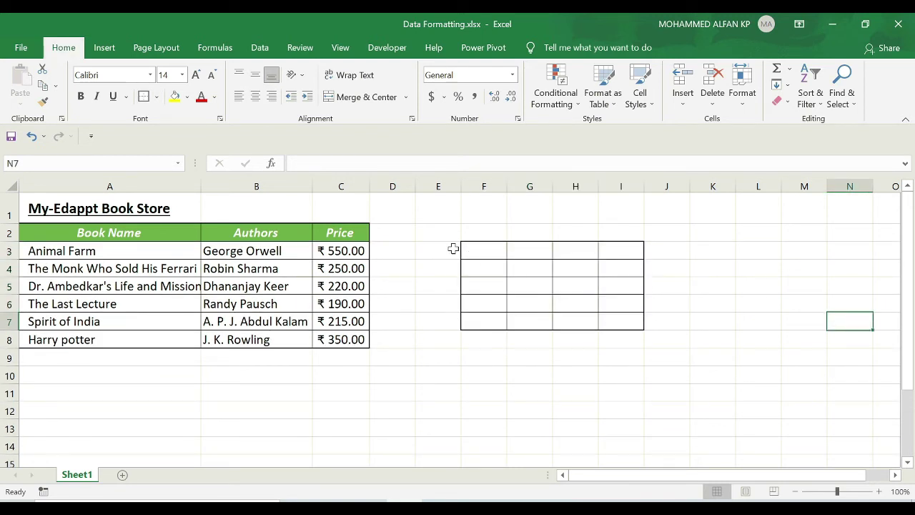
# Step: Undo the border formatting on both the book table and the empty range F3:I7
pyautogui.hotkey('ctrl', 'z')
pyautogui.hotkey('ctrl', 'z')
pyautogui.hotkey('ctrl', 'z')
pyautogui.hotkey('ctrl', 'z')
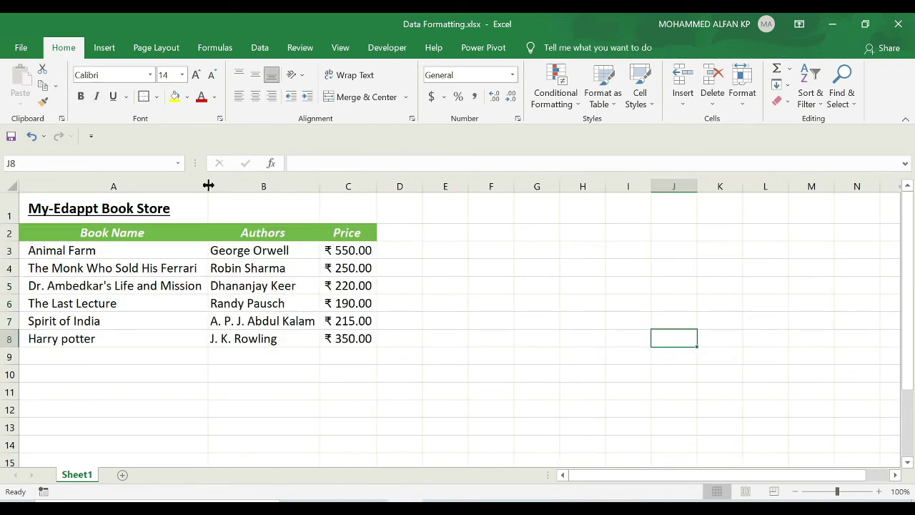
# Step: Narrow columns A and B so that the longer book names and authors are cut off
pyautogui.moveTo(208, 186); pyautogui.dragTo(163, 185)
pyautogui.moveTo(273, 186); pyautogui.dragTo(243, 184)
pyautogui.click(457, 302)
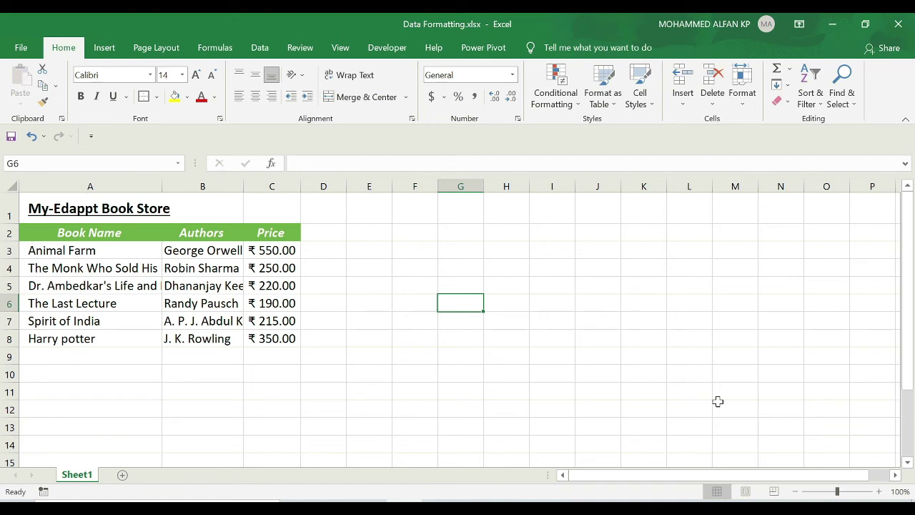
# Step: AutoFit the column widths to the contents of the book table in A2:C8
pyautogui.moveTo(45, 235); pyautogui.dragTo(286, 339)
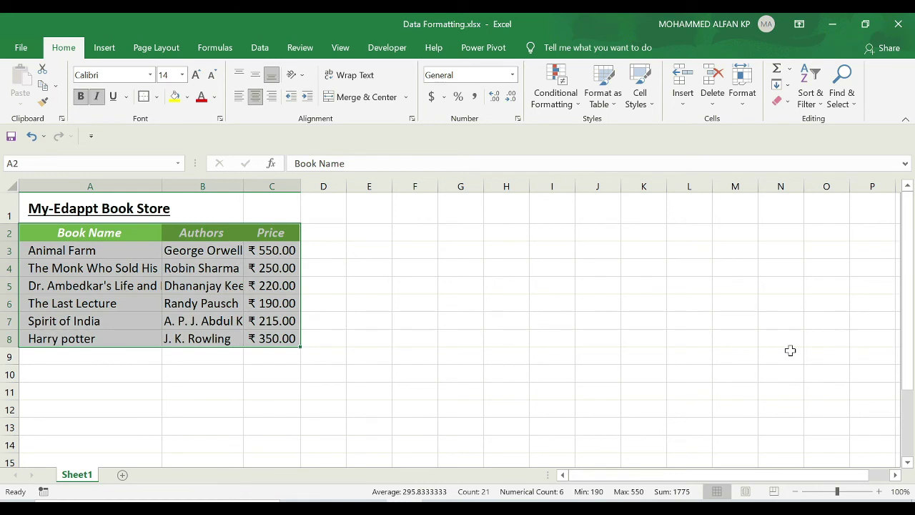
pyautogui.press('alt')
pyautogui.press('h')
pyautogui.press('o')
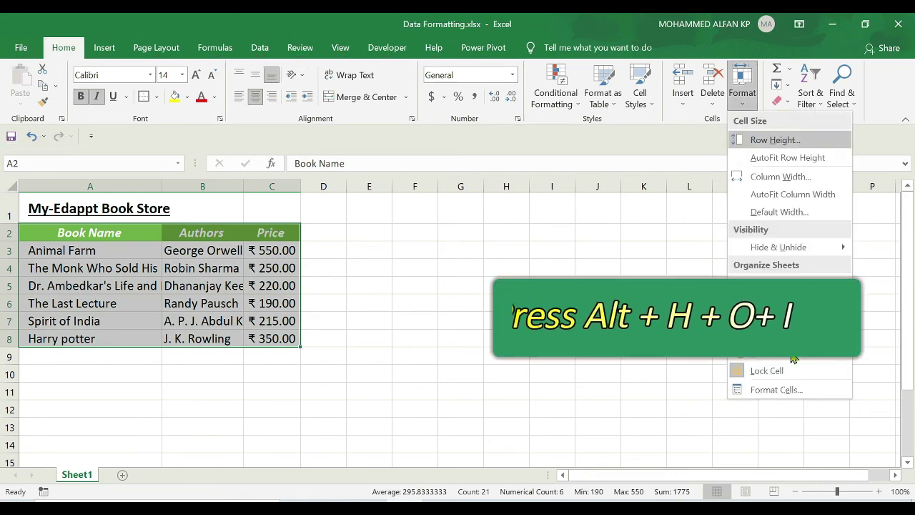
pyautogui.press('i')
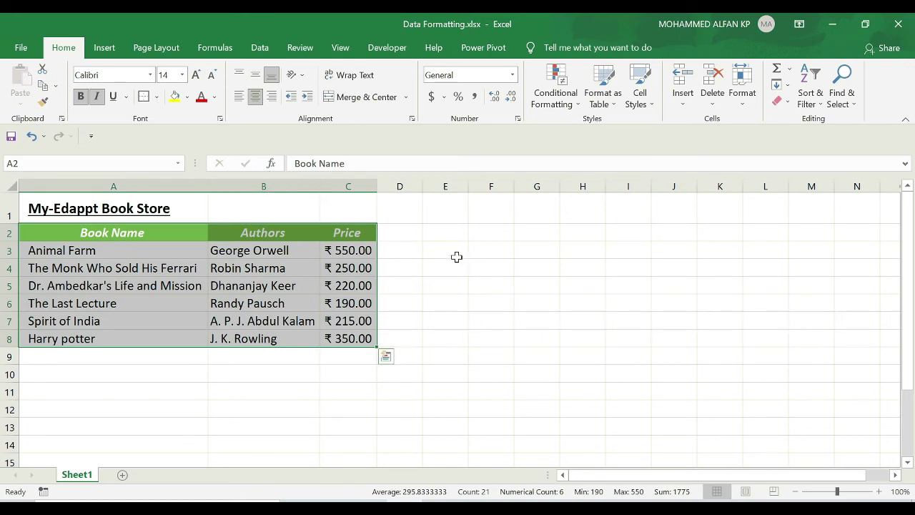
# Step: Examine the Font and Alignment settings in Format Cells for the selected book table, closing the dialog without changes
pyautogui.click(221, 120)
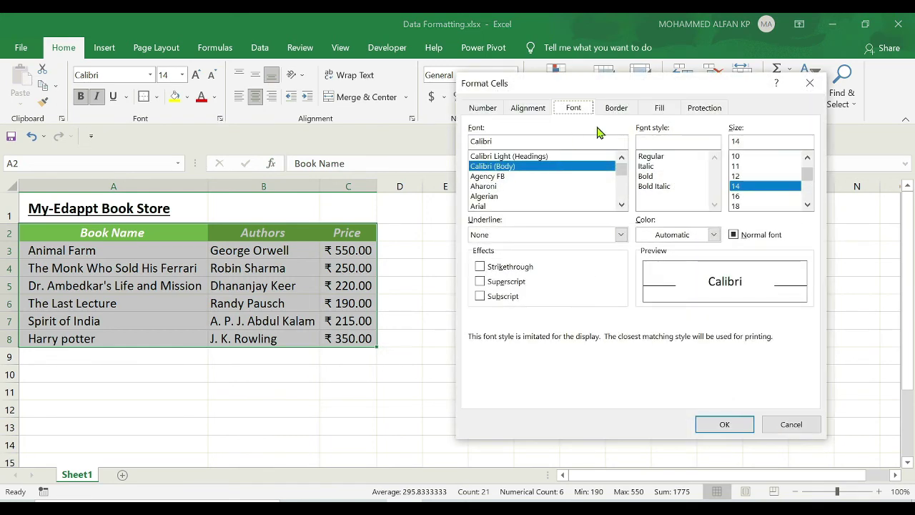
pyautogui.moveTo(595, 95); pyautogui.dragTo(580, 180)
pyautogui.click(806, 167)
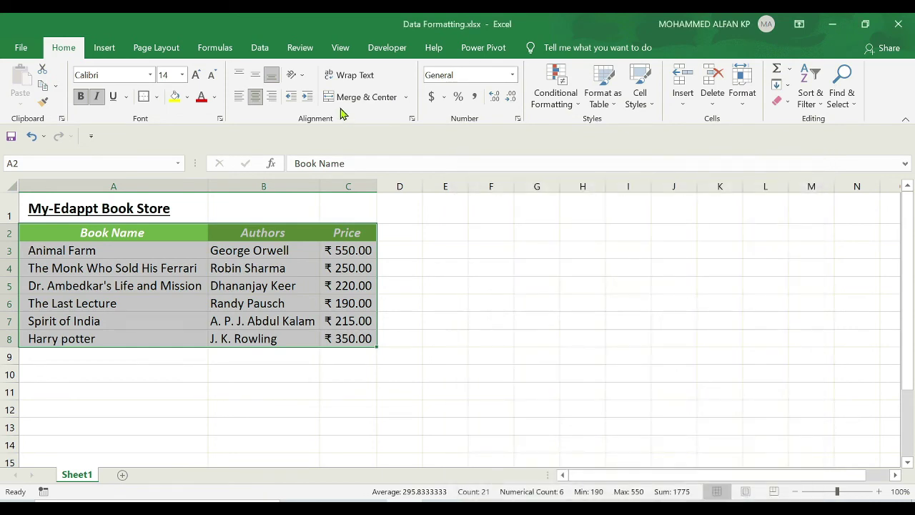
pyautogui.click(411, 119)
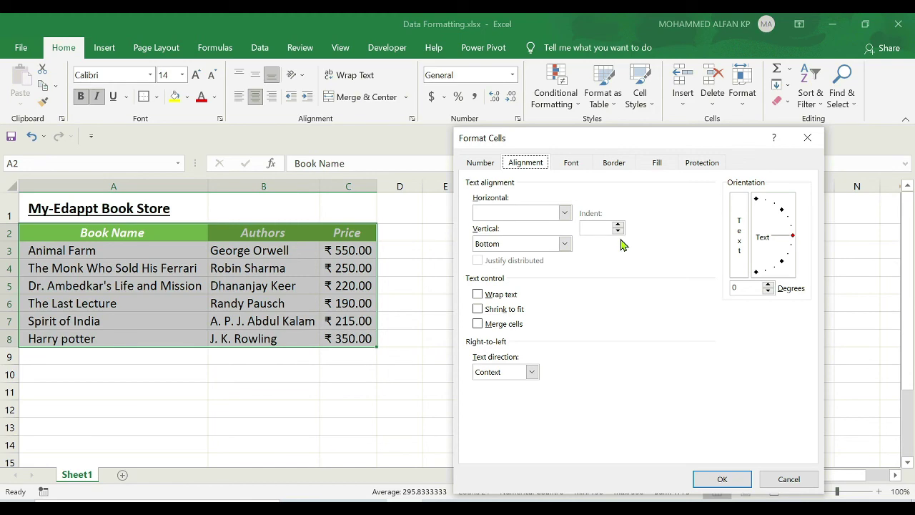
pyautogui.click(807, 138)
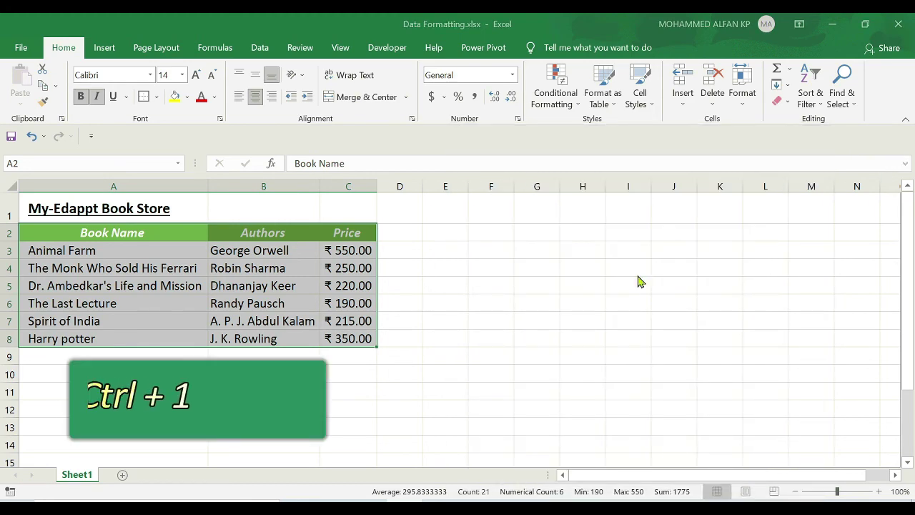
# Step: Open the Format Cells dialog for the selected book table
pyautogui.hotkey('ctrl', '1')
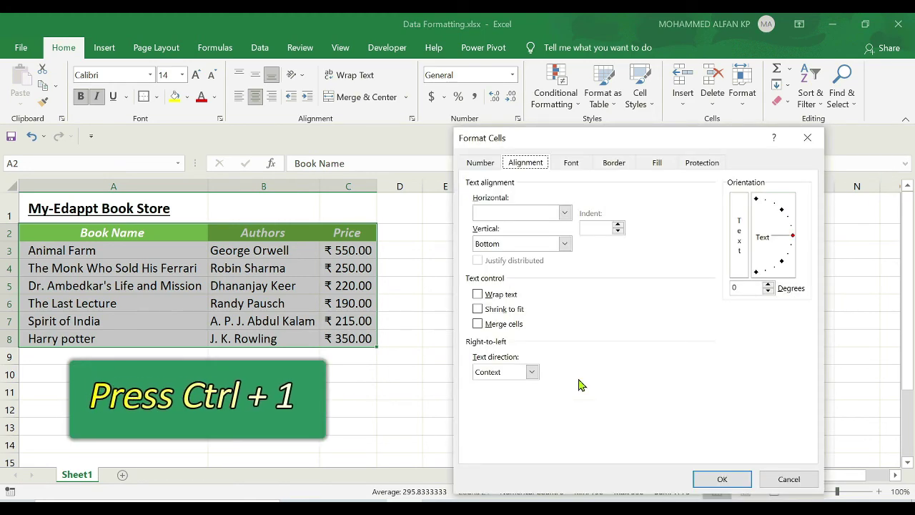